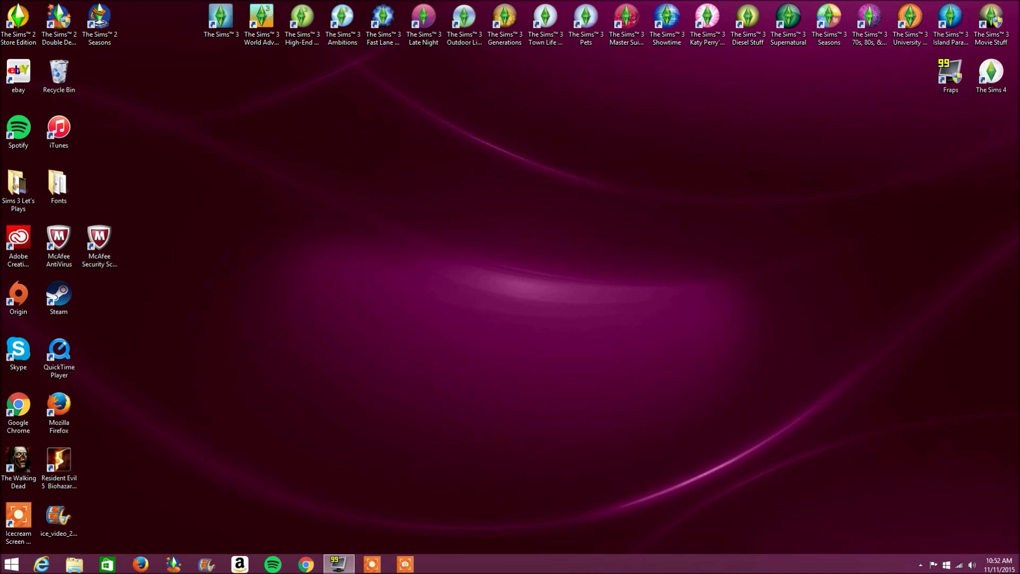
Open File Explorer and browse to Documents > Electronic Arts > The Sims 3, showing its 42 items.
left_click(66, 568)
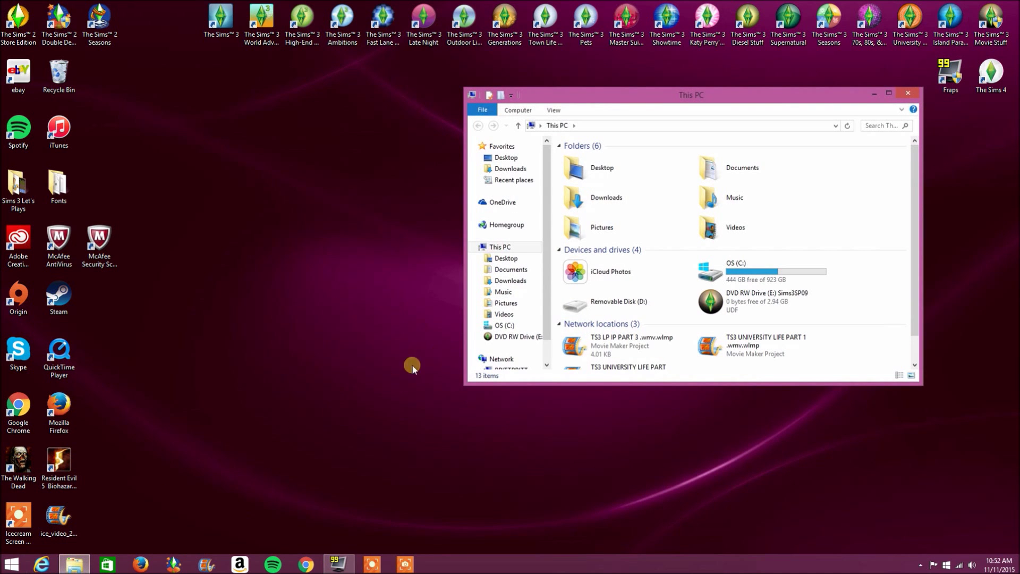
left_click_drag(619, 88, 483, 91)
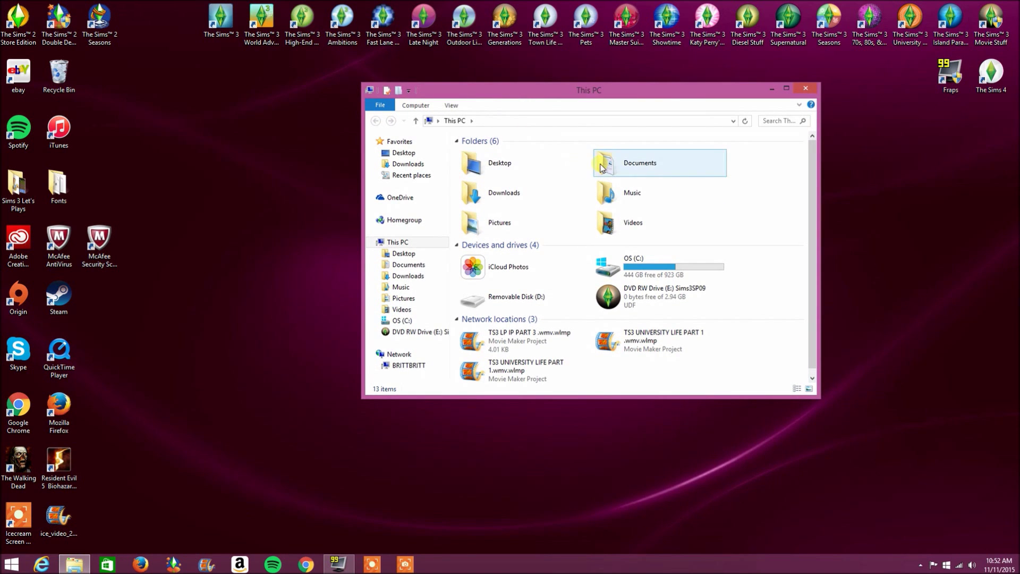
left_click(424, 273)
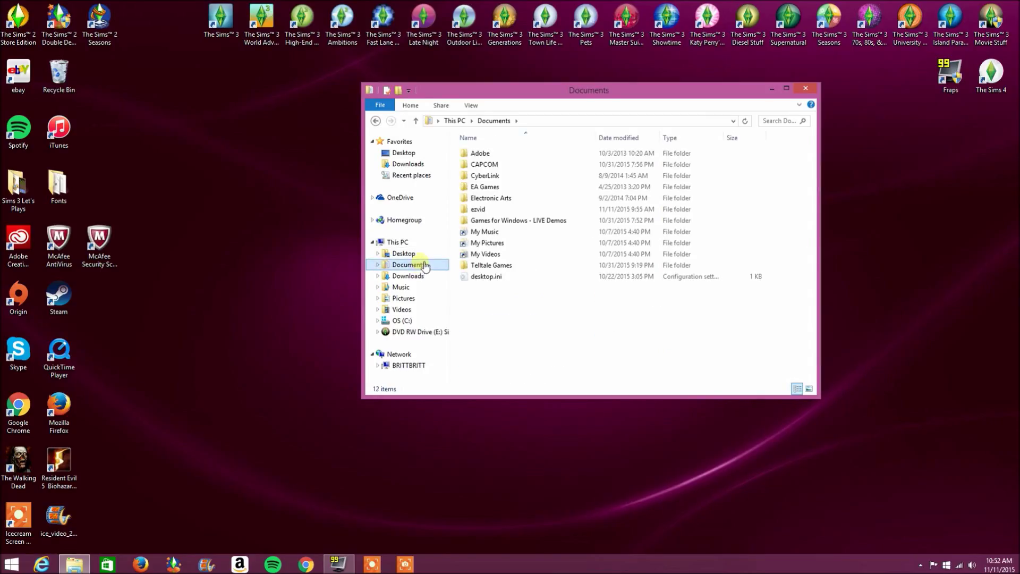
double_click(519, 199)
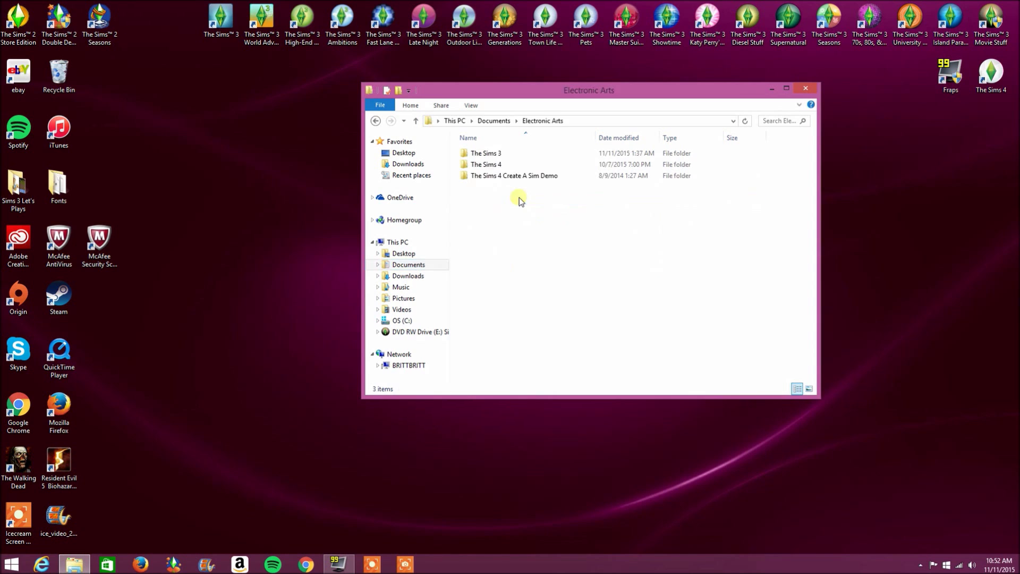
double_click(487, 156)
scroll(525, 222, "down", 7)
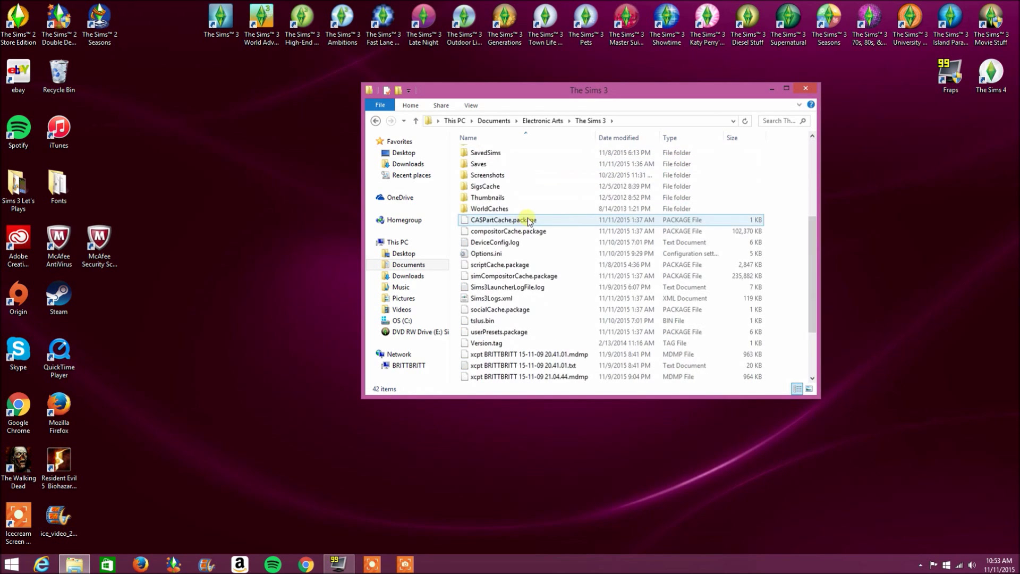
scroll(527, 218, "up", 2)
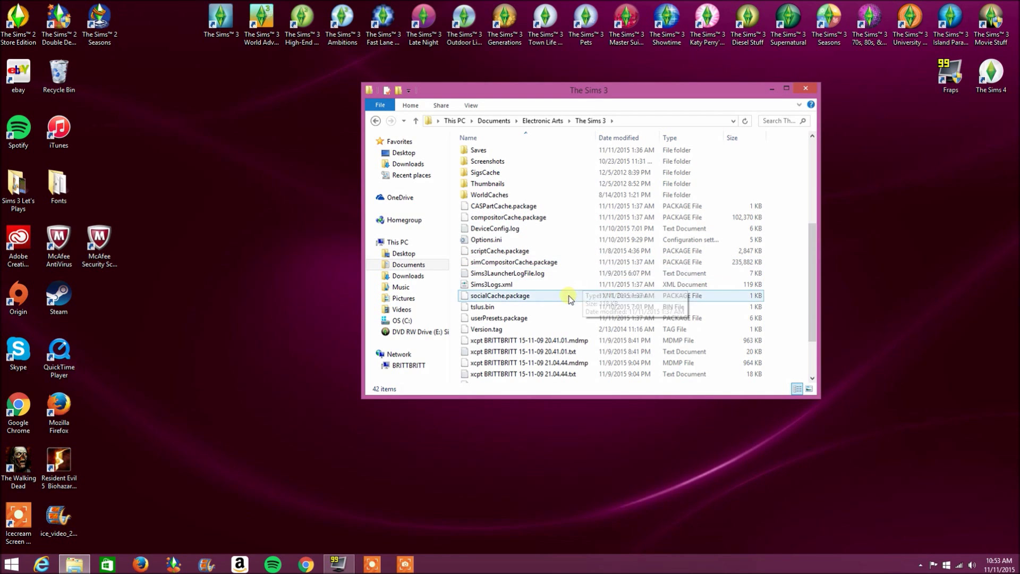
Bring up CASPartCache.package's context menu, dismiss it without deleting, and close The Sims 3 folder window.
left_click_drag(580, 91, 555, 83)
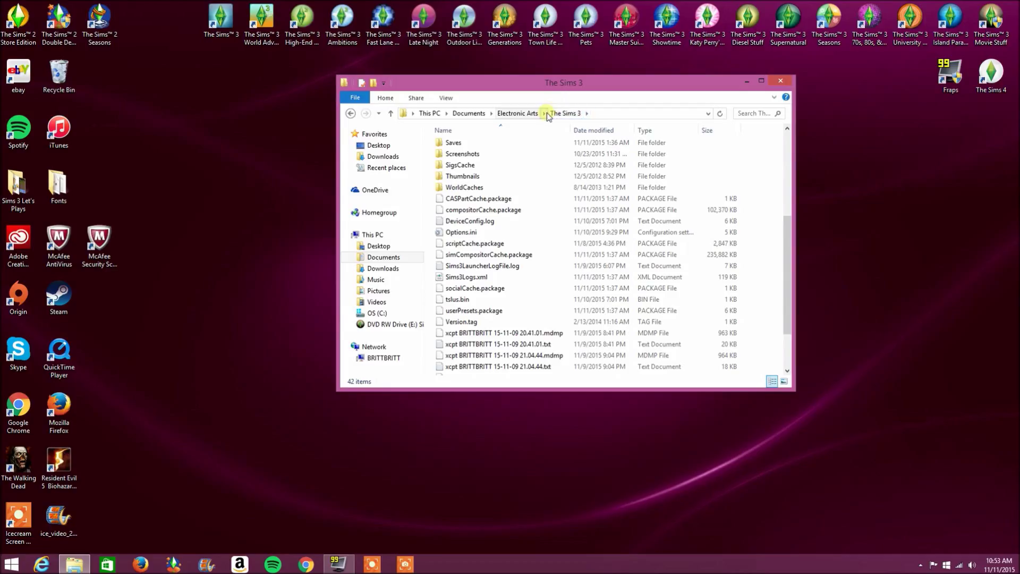
right_click(505, 200)
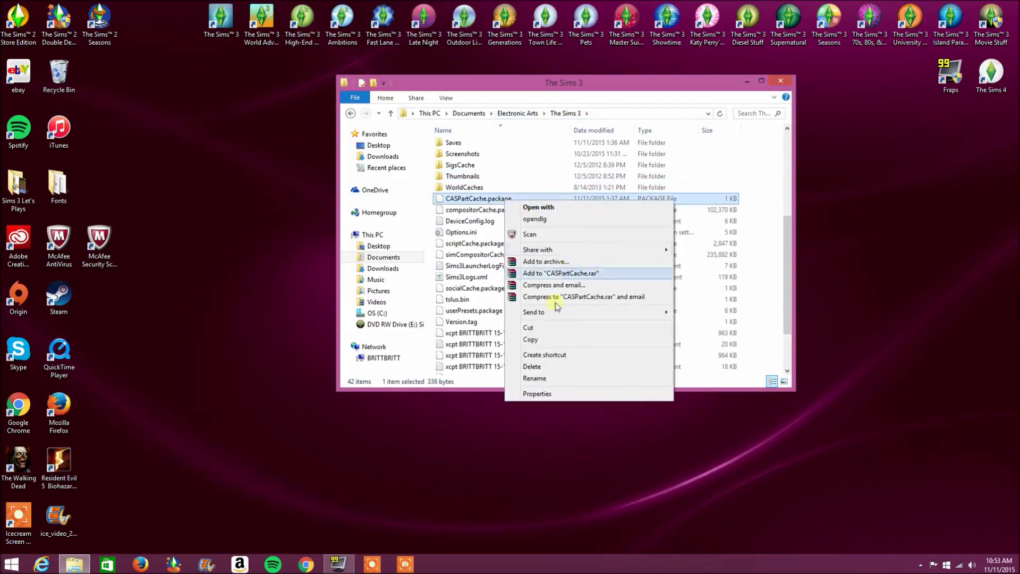
left_click(641, 98)
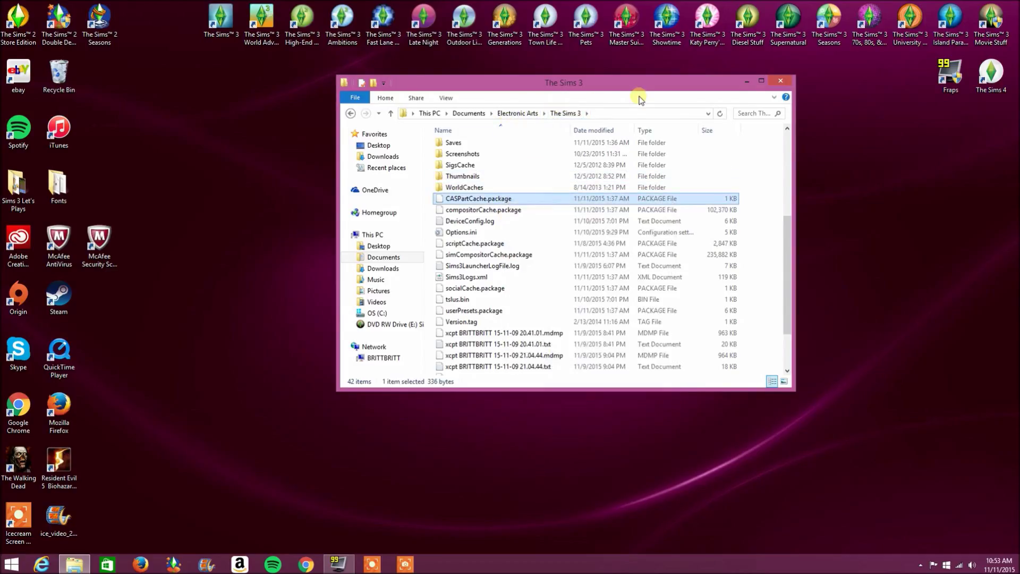
left_click_drag(643, 85, 608, 101)
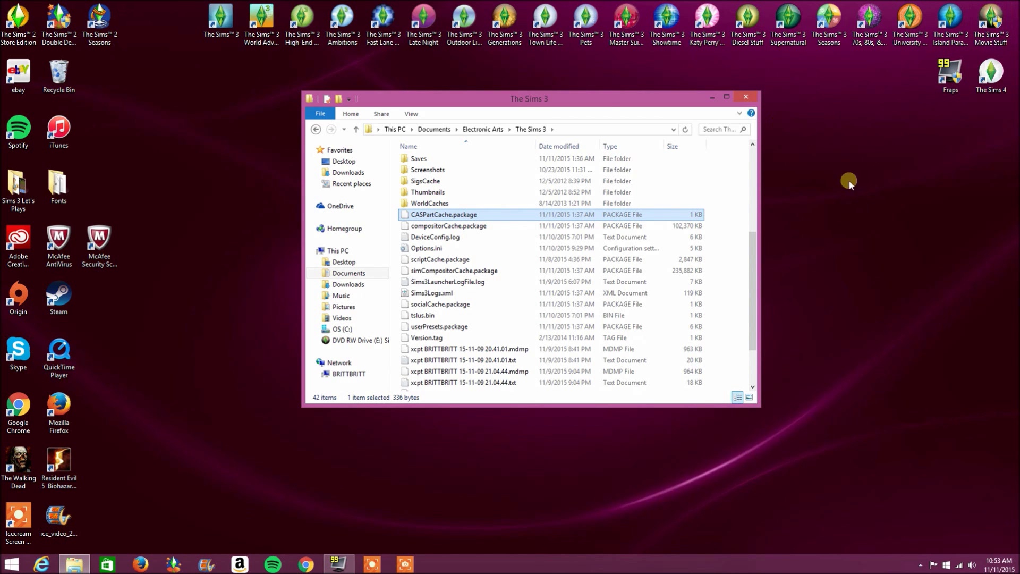
left_click(751, 95)
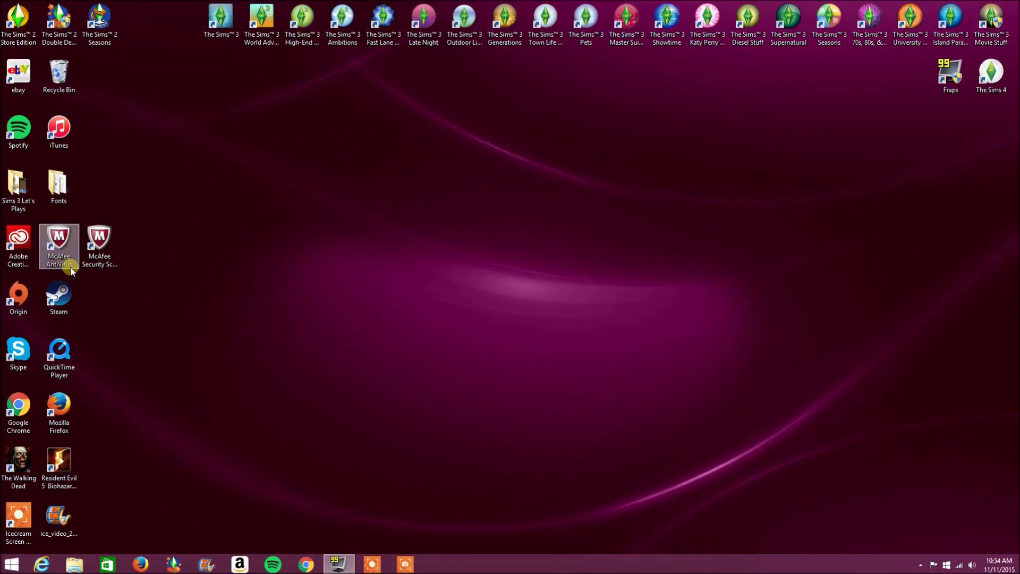
Launch McAfee AntiVirus and open Virus and Spyware Protection, then its Real-Time Scanning settings.
double_click(59, 247)
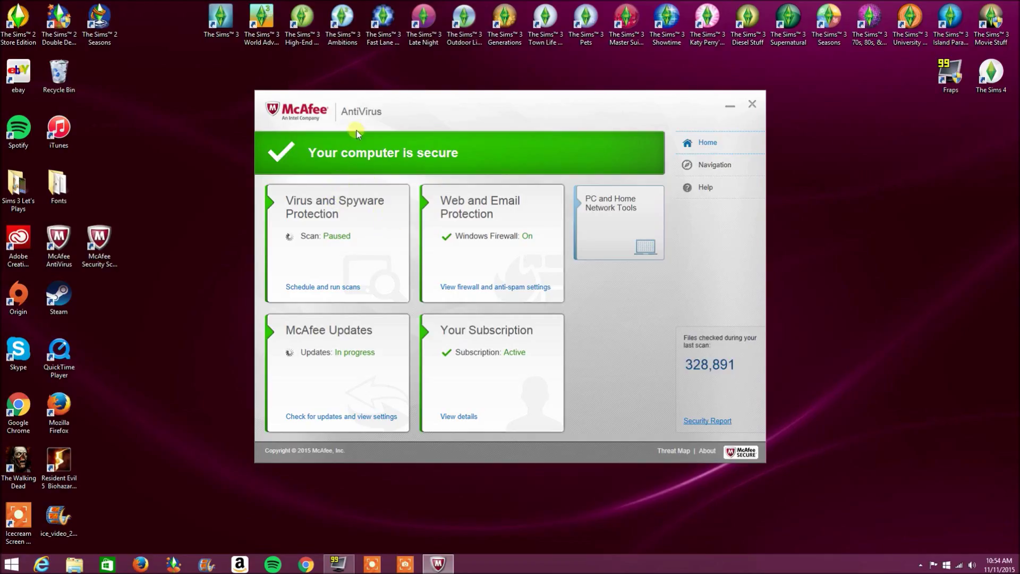
left_click(385, 251)
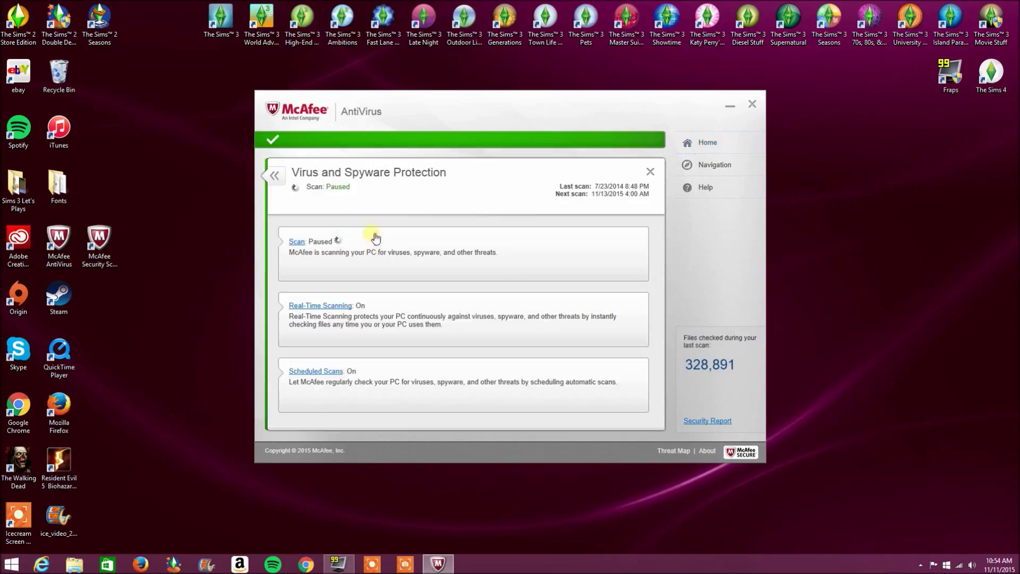
left_click_drag(450, 107, 446, 97)
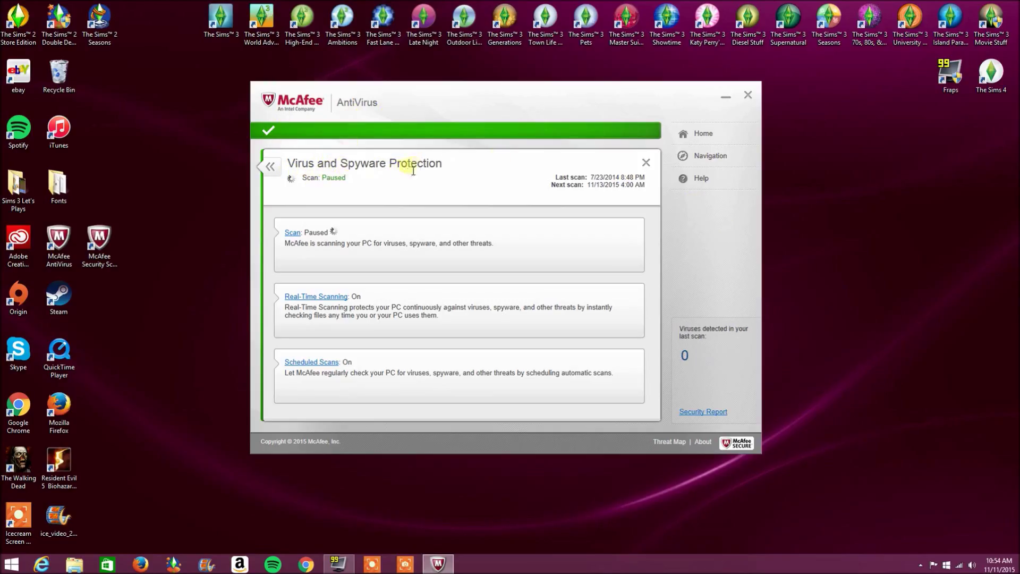
left_click(347, 302)
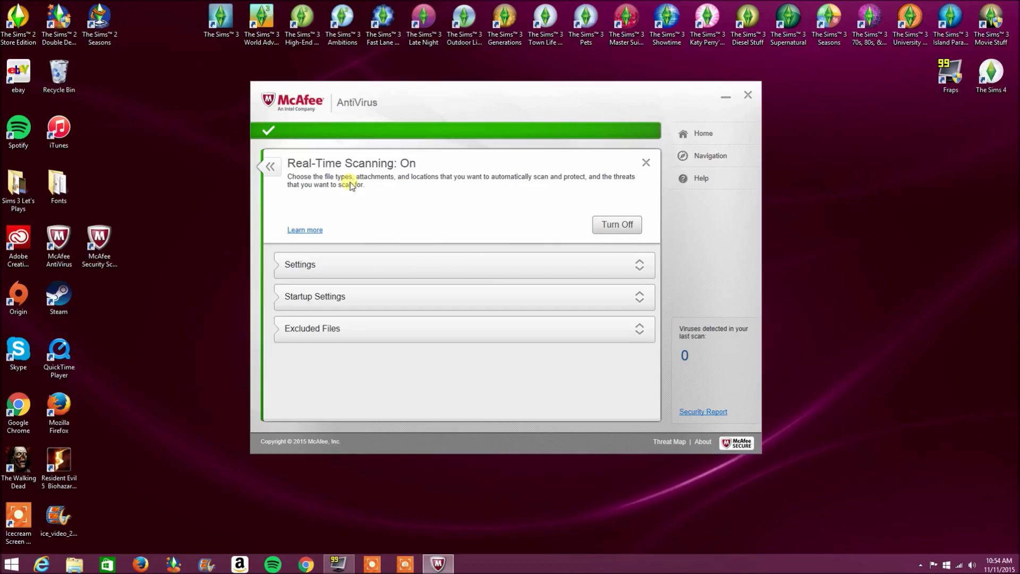
Close the McAfee AntiVirus window to return to the desktop.
left_click(749, 95)
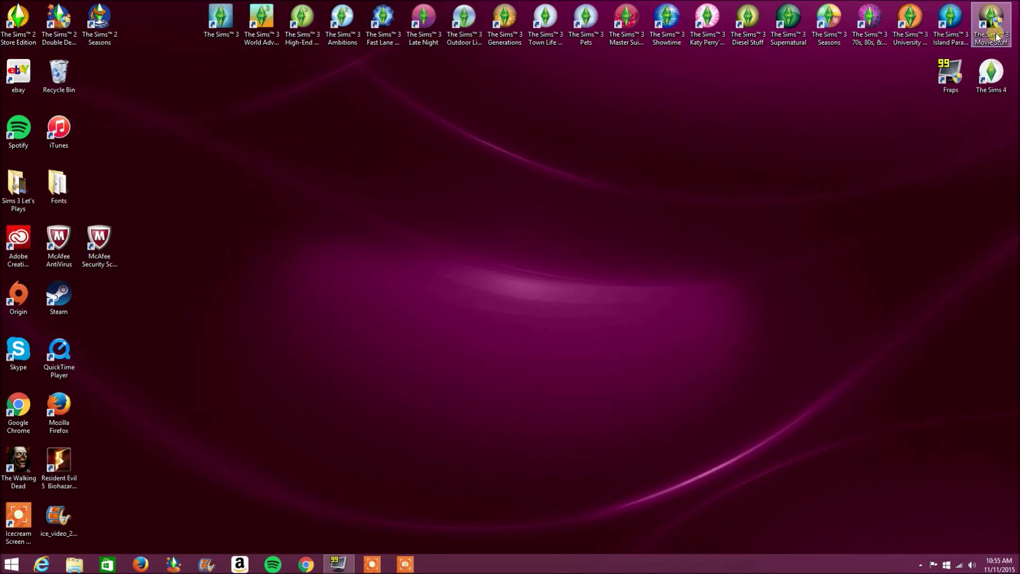
Troubleshoot compatibility for The Sims 3 Movie Stuff shortcut, choosing settings based on noticed problems.
right_click(997, 37)
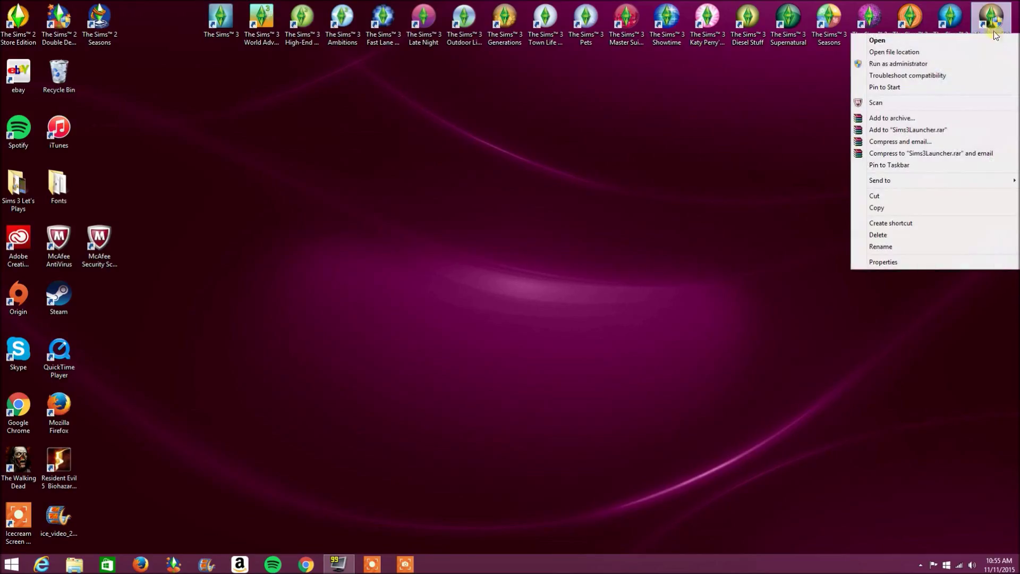
left_click(921, 78)
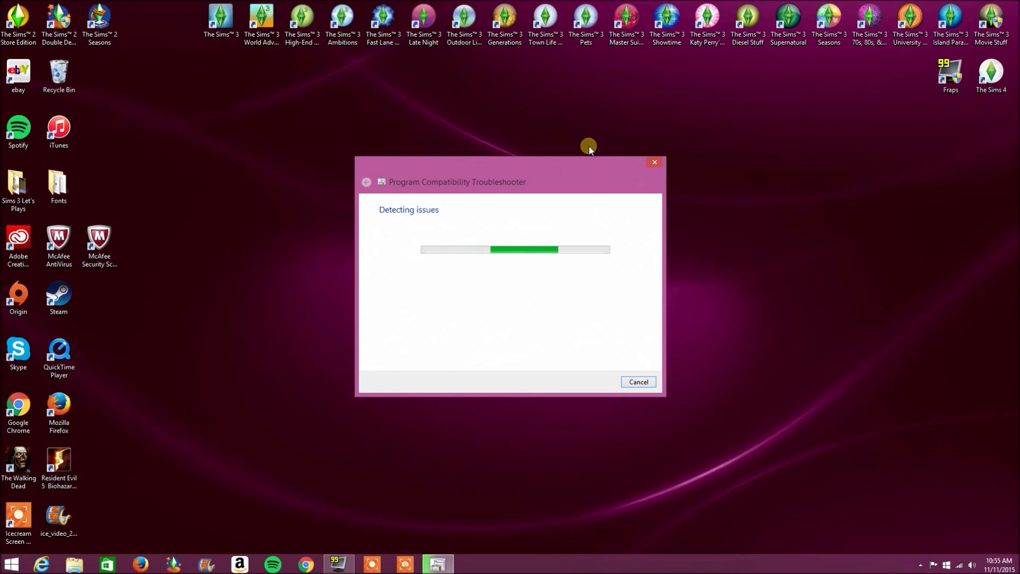
left_click_drag(583, 161, 607, 137)
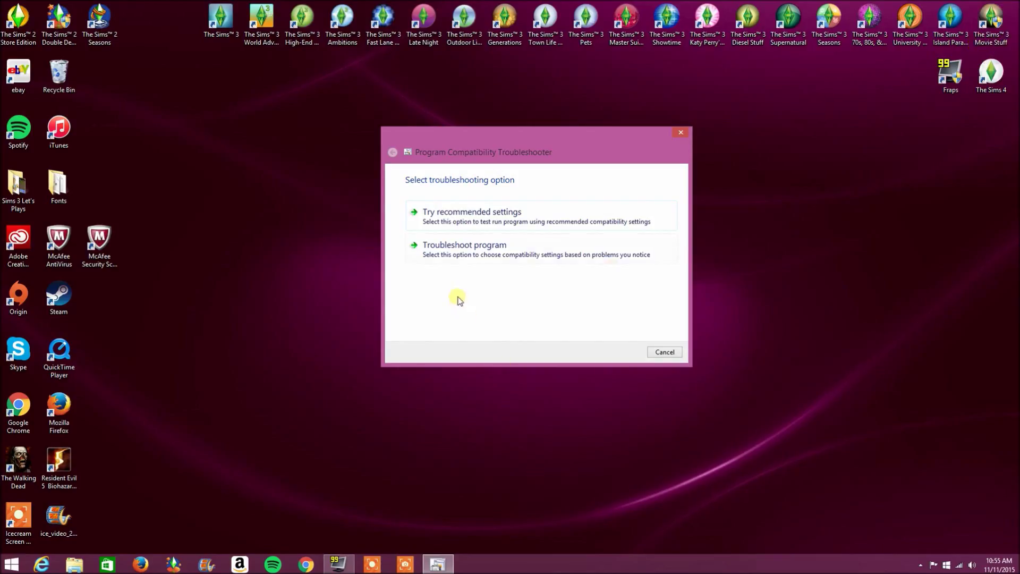
left_click(457, 254)
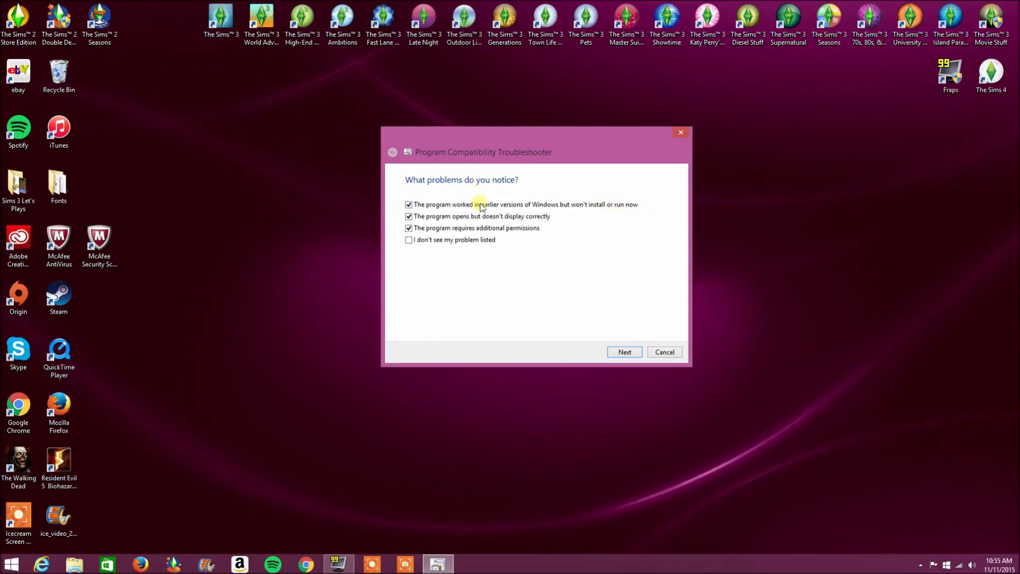
Advance the troubleshooter to the earlier Windows version question, then close it.
left_click(625, 352)
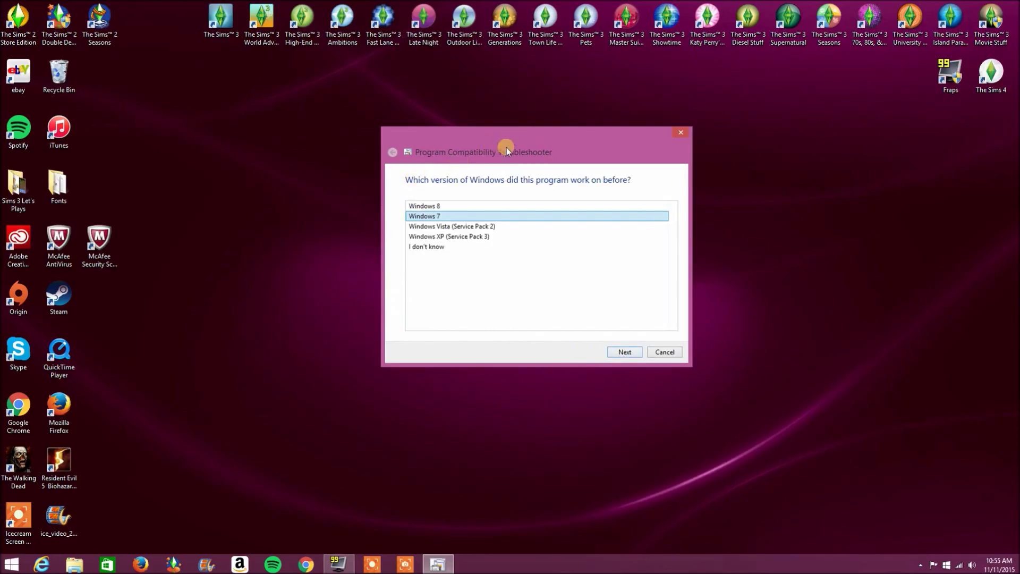
left_click(680, 133)
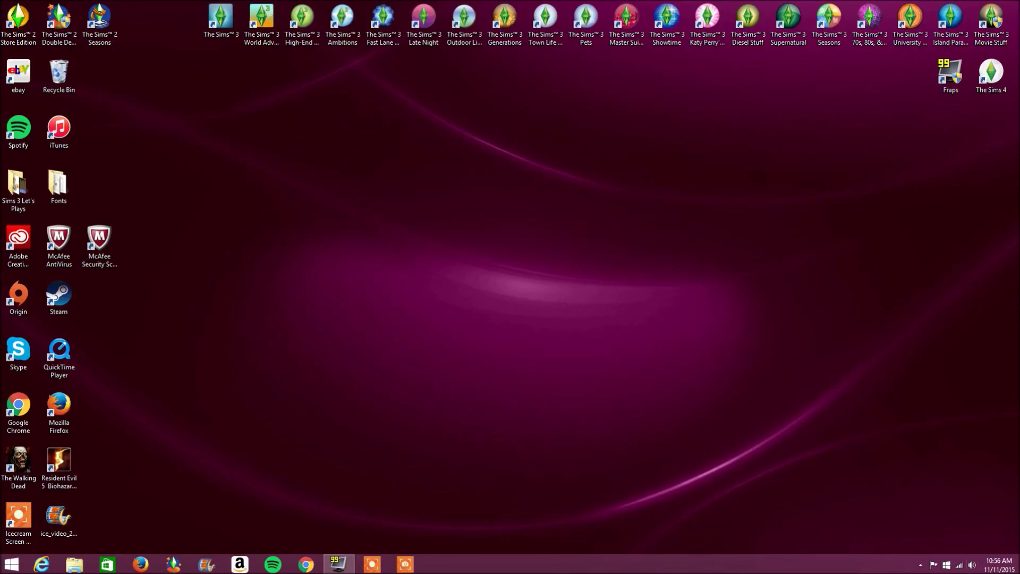
From the Settings charm, go to Control Panel > System and Security > System > Advanced system settings.
mouse_move(1017, 571)
mouse_move(1019, 1)
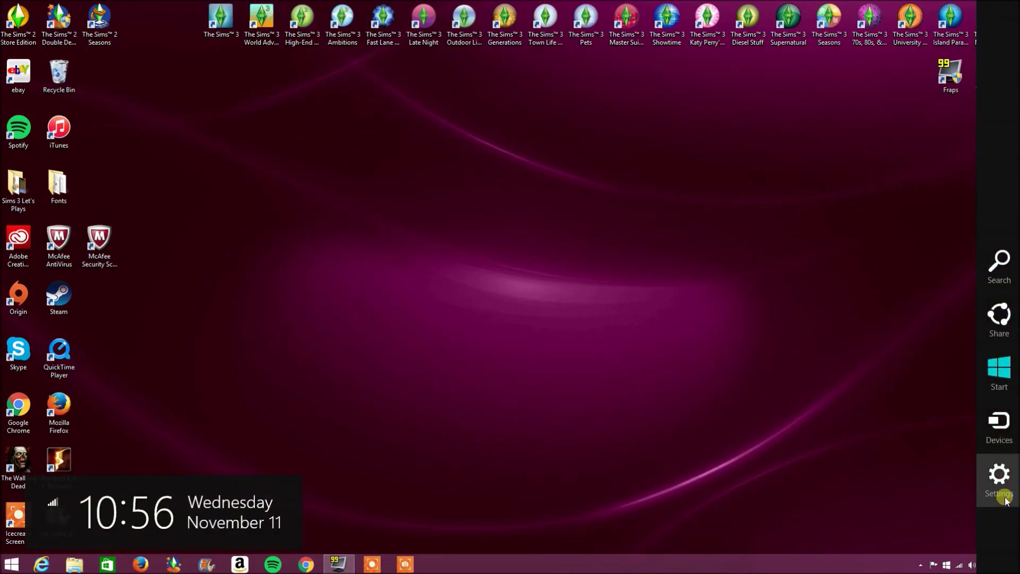
left_click(1001, 479)
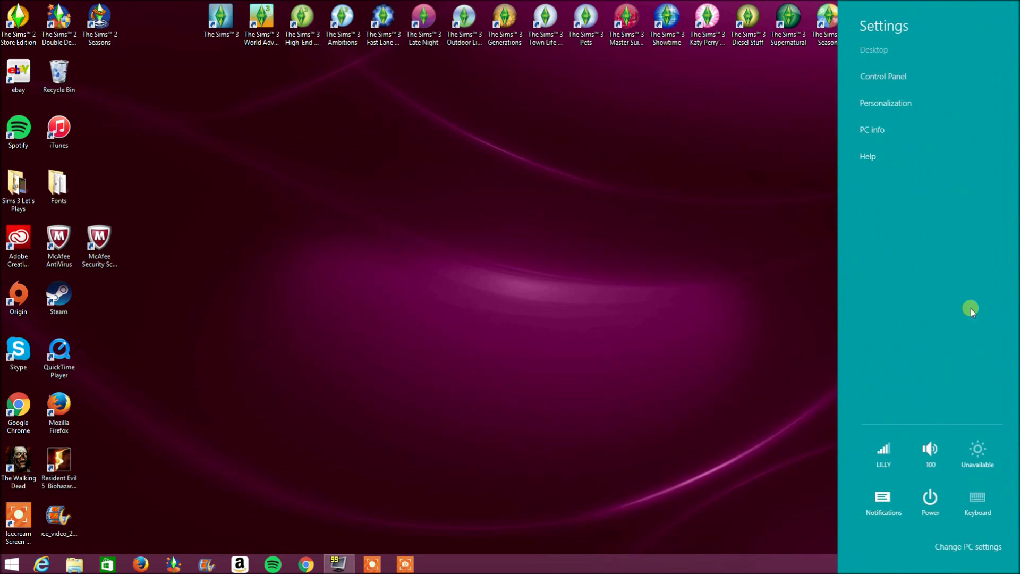
left_click(907, 79)
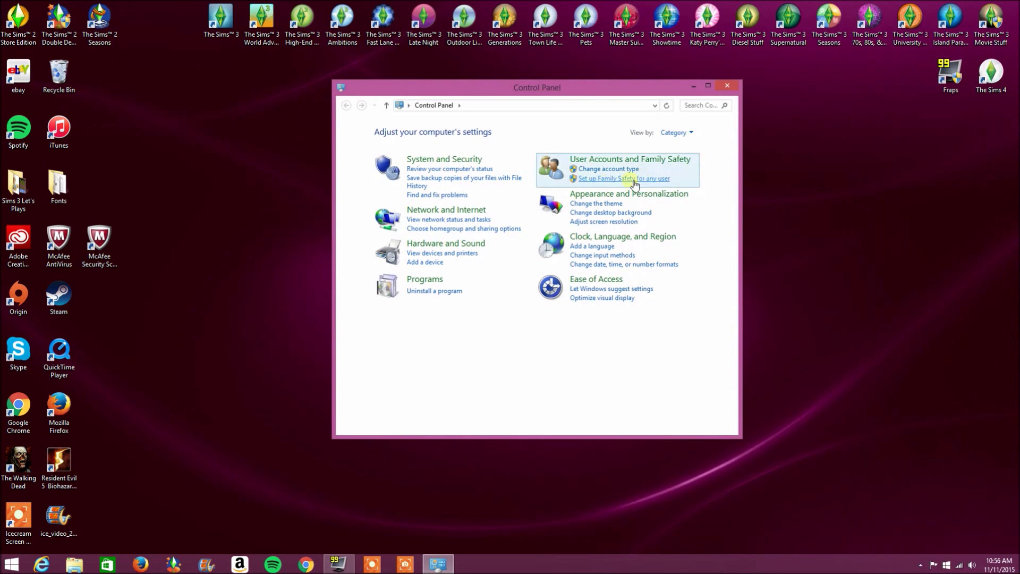
left_click(426, 159)
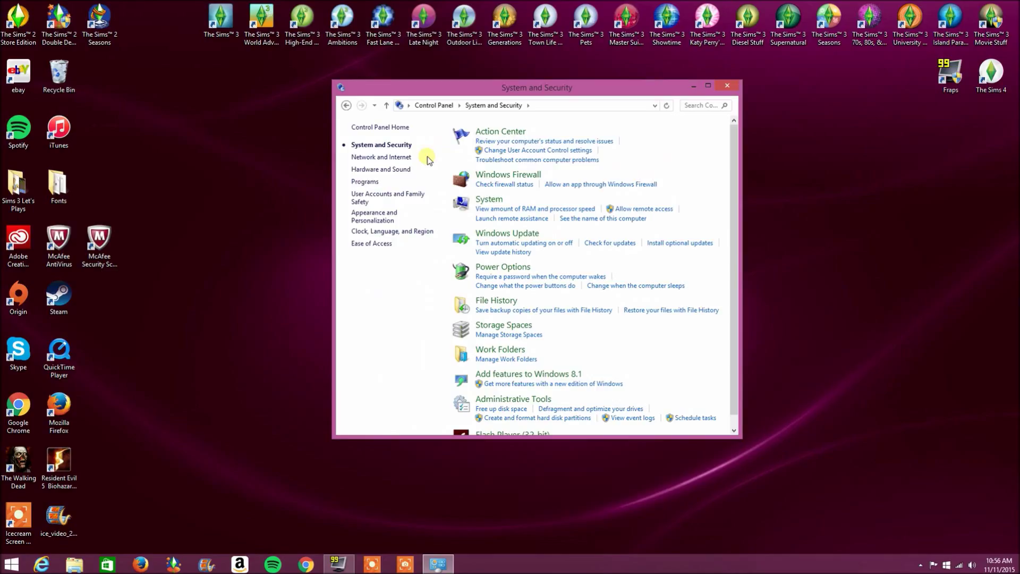
left_click(489, 199)
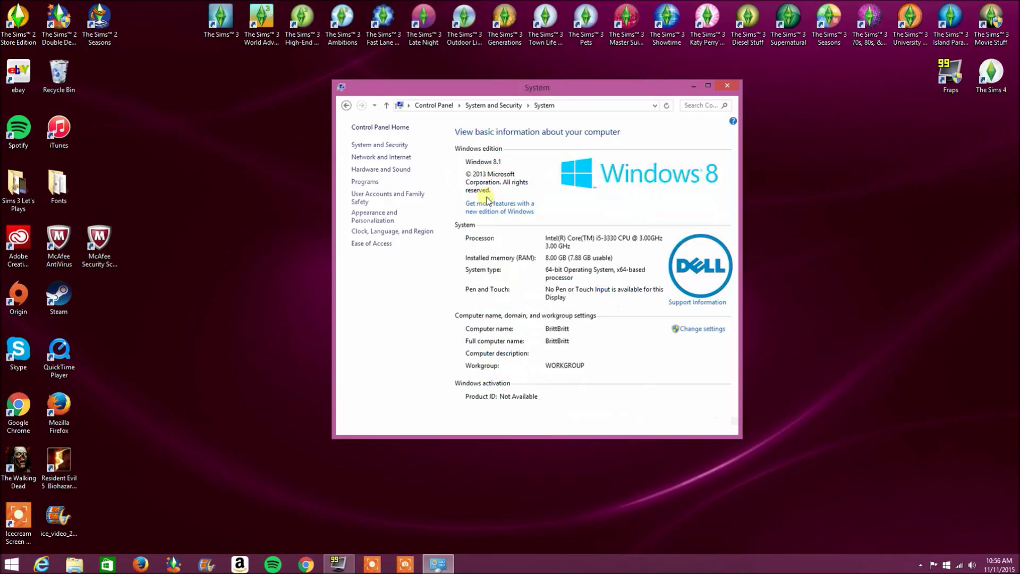
left_click(376, 185)
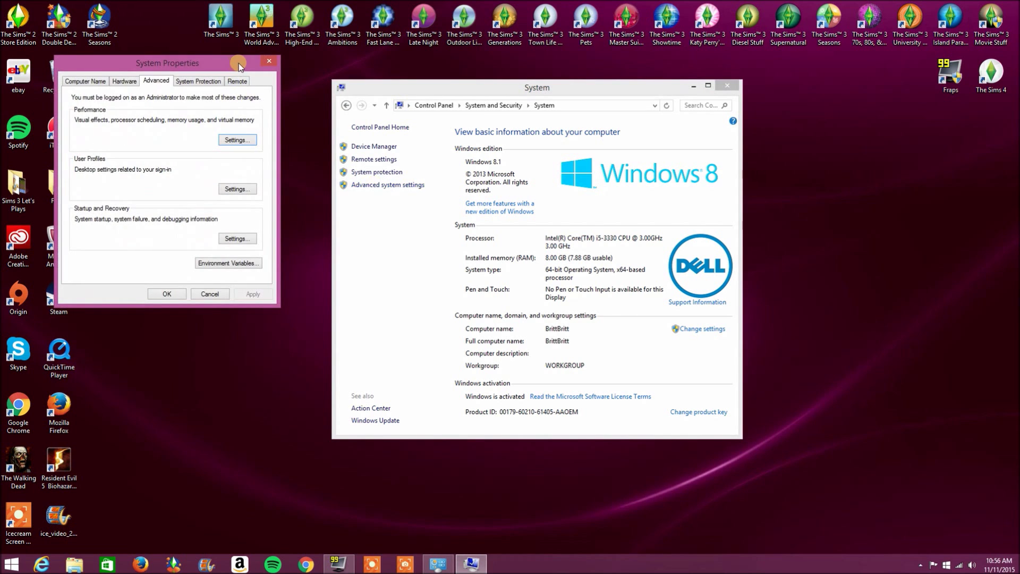
Open Performance Options and view the Data Execution Prevention tab listing the three Sims 3 exceptions.
left_click_drag(239, 63, 613, 166)
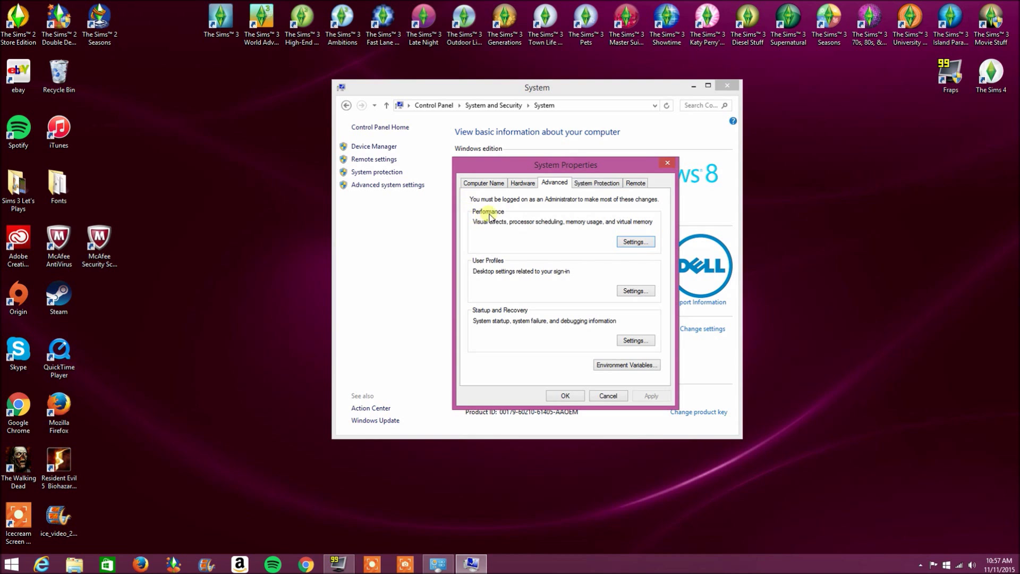
left_click(636, 243)
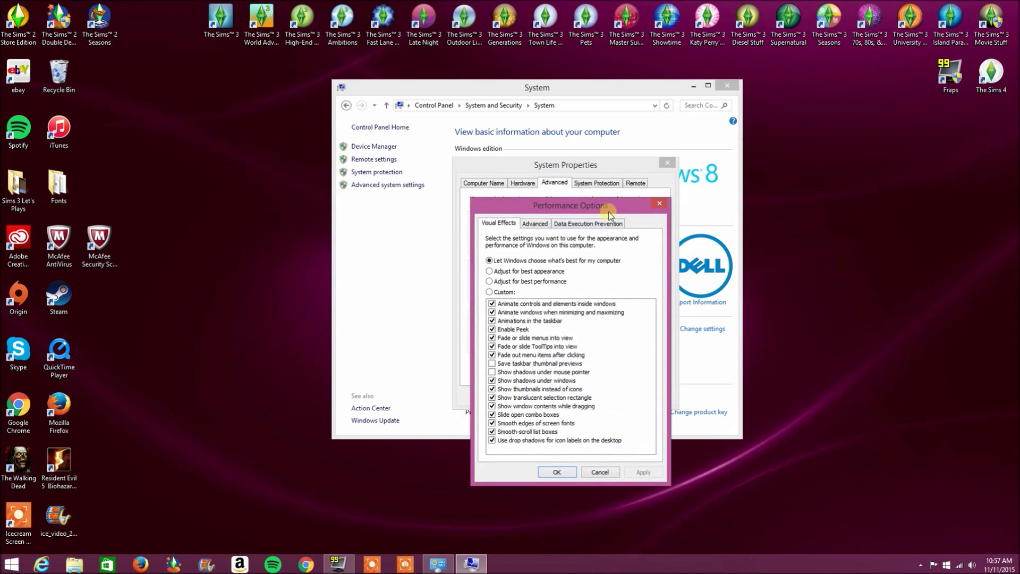
left_click_drag(599, 205, 585, 151)
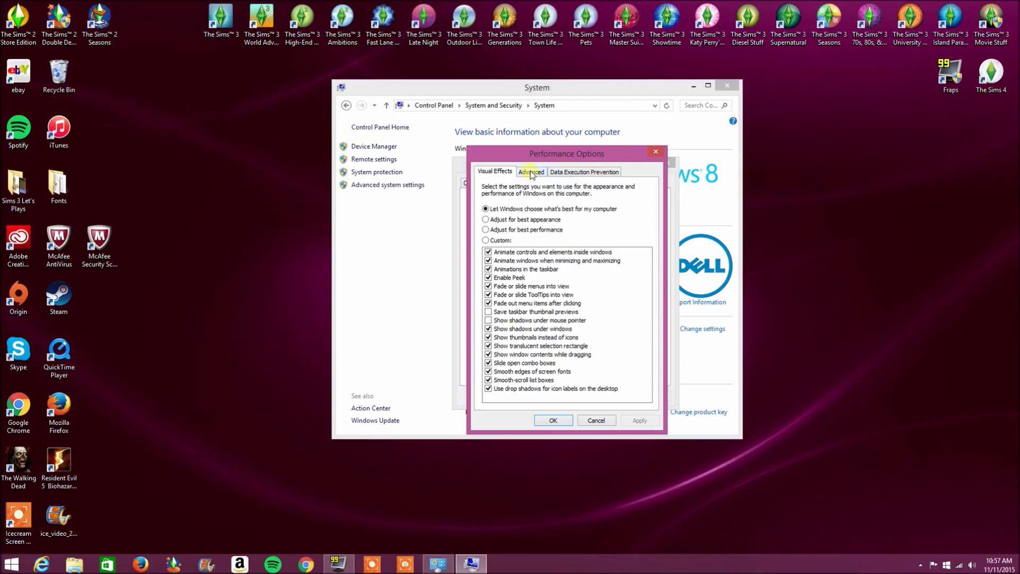
left_click(572, 172)
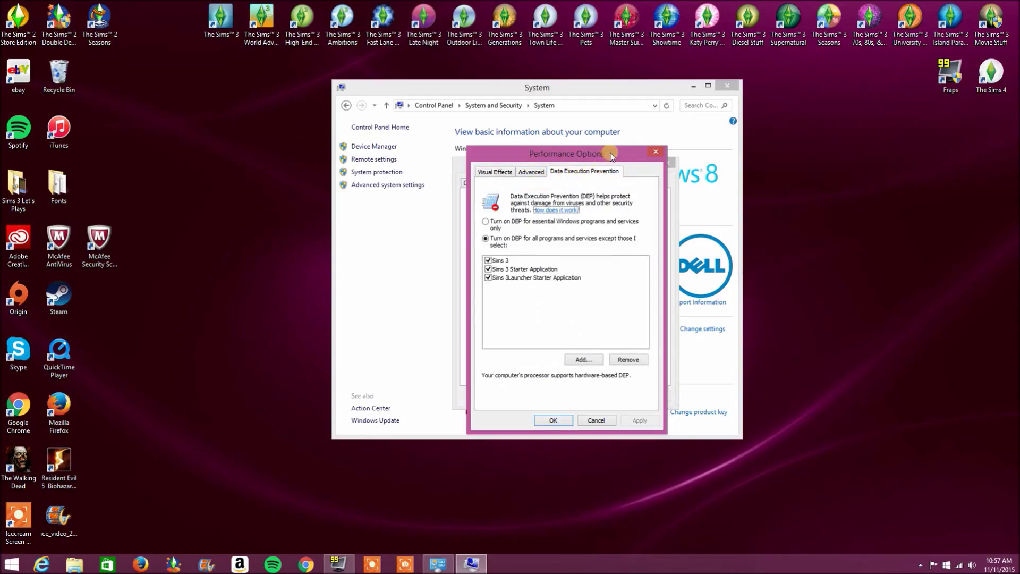
left_click_drag(605, 153, 597, 140)
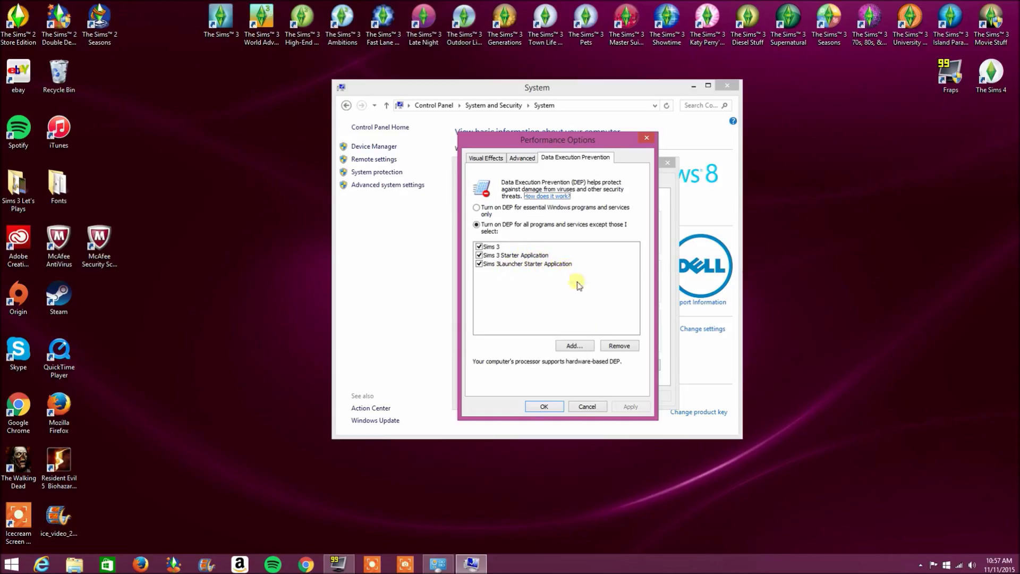
Open the DEP Add... file browser and cancel it without adding any program.
left_click(574, 351)
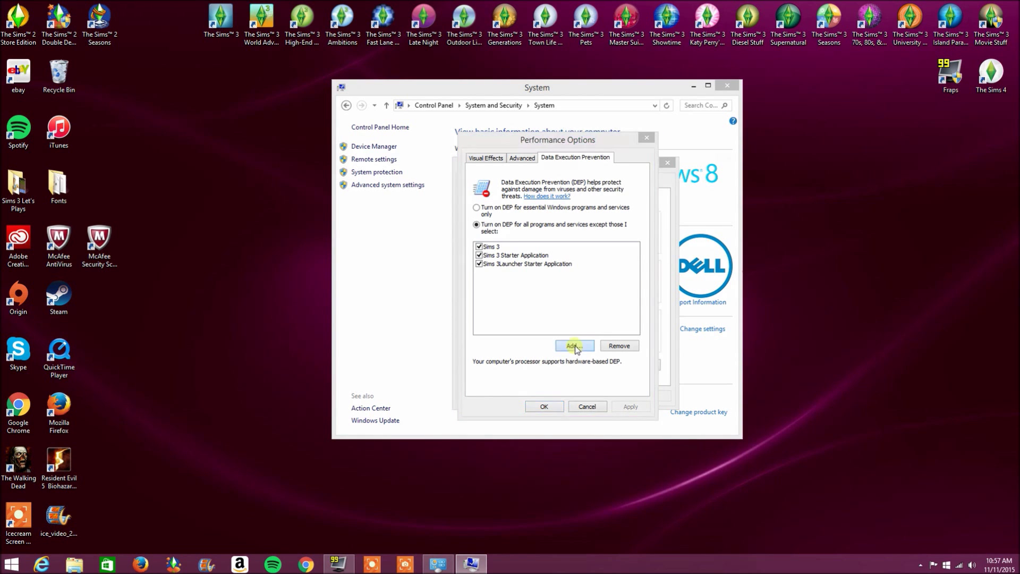
left_click_drag(555, 145, 679, 108)
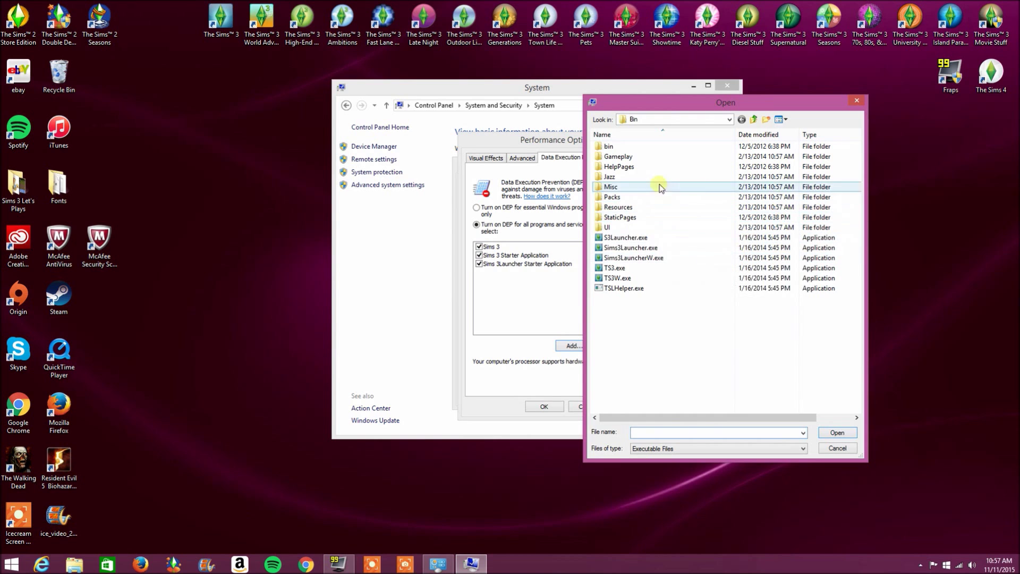
left_click(856, 101)
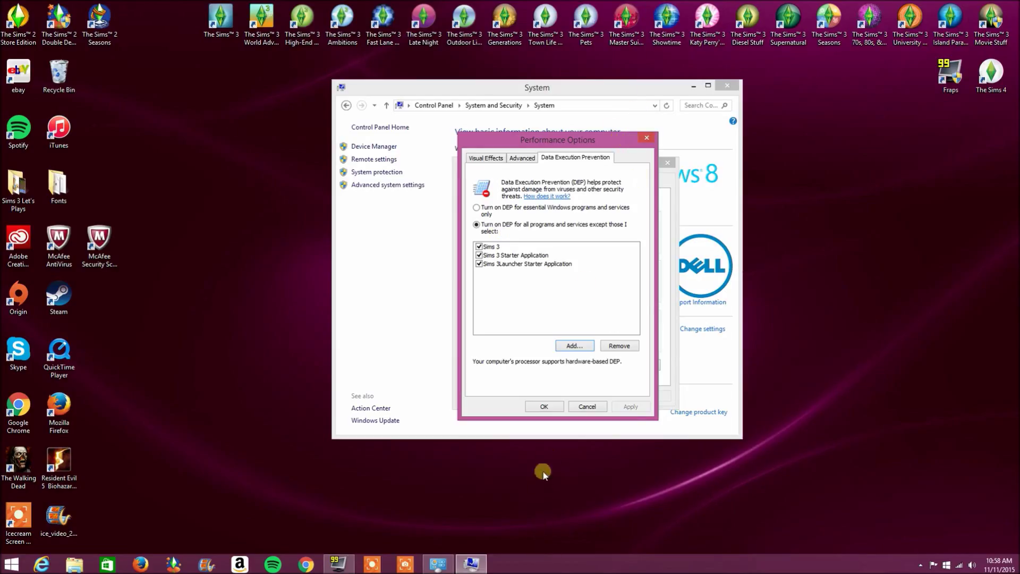
Confirm Performance Options with OK, then close System Properties and the System window.
left_click(545, 407)
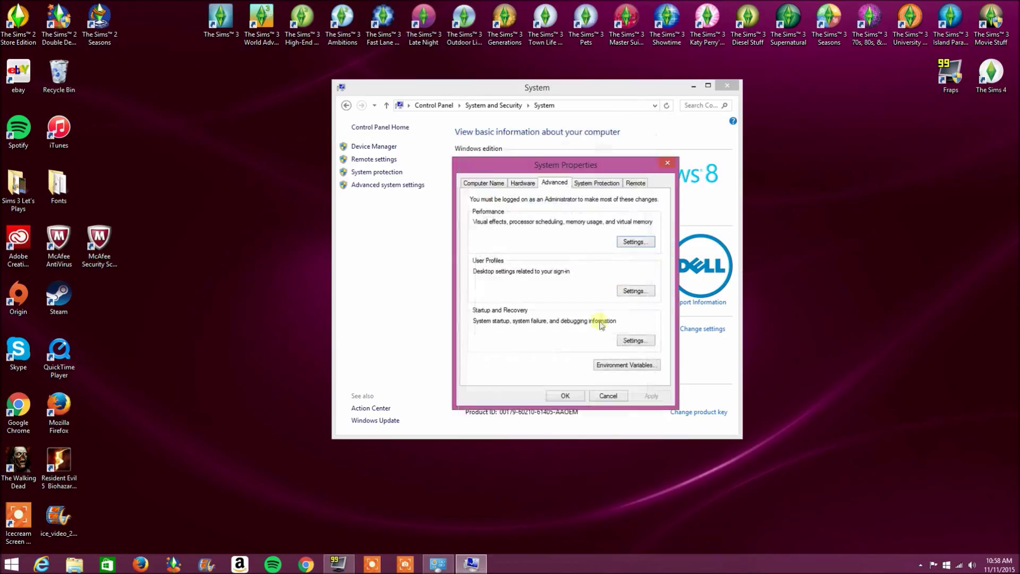
left_click(668, 162)
left_click(734, 87)
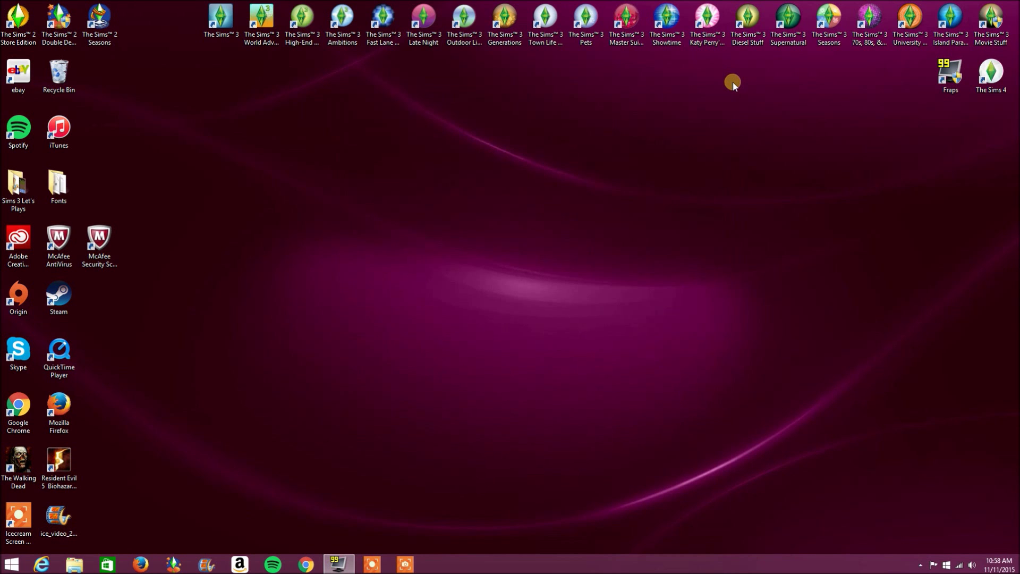